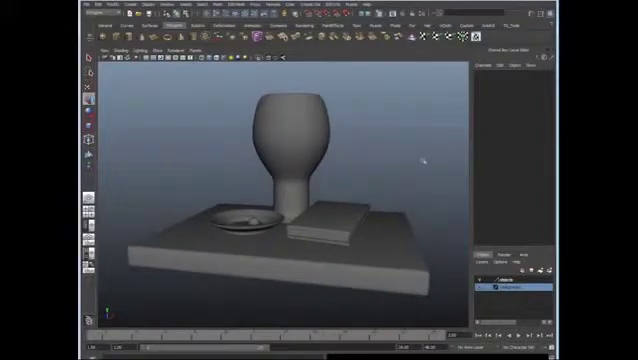
# Step: Switch to the Persp/Outliner layout, select through the still-life objects, then deselect
pyautogui.click(90, 227)
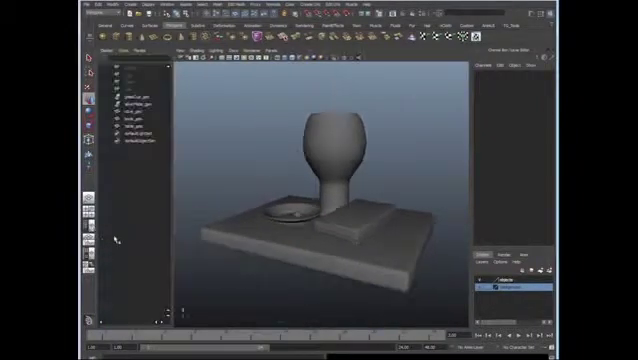
pyautogui.click(143, 97)
pyautogui.click(139, 111)
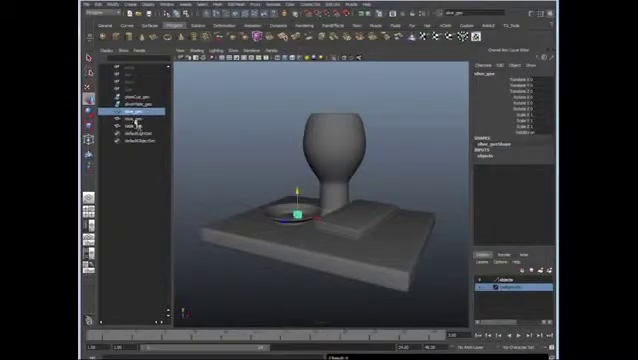
pyautogui.click(134, 118)
pyautogui.click(130, 164)
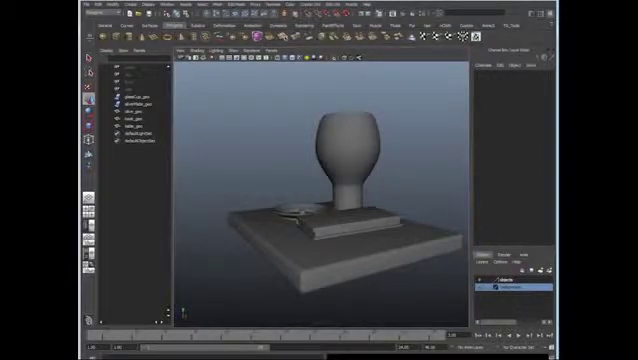
# Step: Orbit the view around the goblet, dish and book from higher and lower angles
pyautogui.keyDown('alt'); pyautogui.moveTo(252, 167); pyautogui.dragTo(344, 176); pyautogui.keyUp('alt')
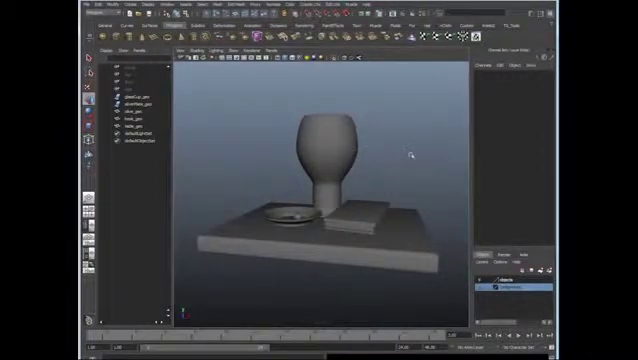
pyautogui.keyDown('alt'); pyautogui.moveTo(410, 154); pyautogui.dragTo(210, 168); pyautogui.keyUp('alt')
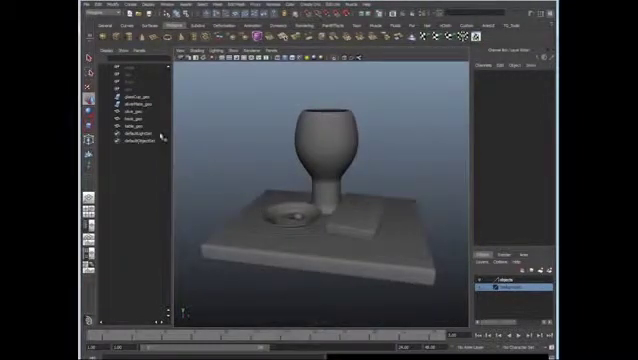
pyautogui.moveTo(427, 195)
pyautogui.keyDown('alt'); pyautogui.mouseDown()
pyautogui.moveTo(392, 151)
pyautogui.moveTo(422, 155)
pyautogui.moveTo(283, 168)
pyautogui.moveTo(281, 157)
pyautogui.moveTo(278, 229)
pyautogui.mouseUp(); pyautogui.keyUp('alt')
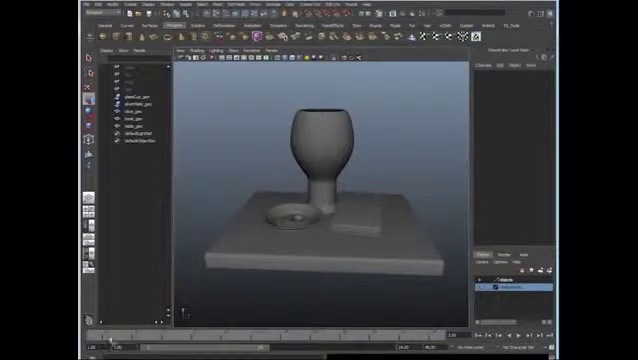
# Step: Scrub the timeline, then set the playback end frame to 360
pyautogui.moveTo(116, 334)
pyautogui.mouseDown()
pyautogui.moveTo(101, 334)
pyautogui.moveTo(434, 336)
pyautogui.moveTo(302, 326)
pyautogui.mouseUp()
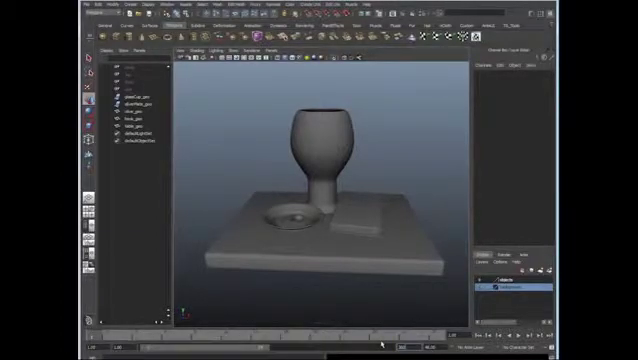
pyautogui.press('Return')
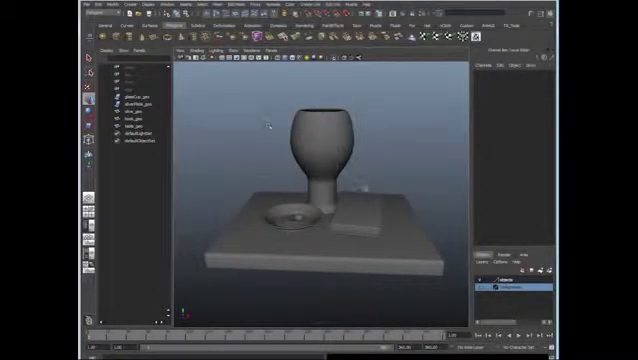
# Step: Select all still-life objects and group them with Ctrl+G
pyautogui.moveTo(268, 125); pyautogui.dragTo(450, 289)
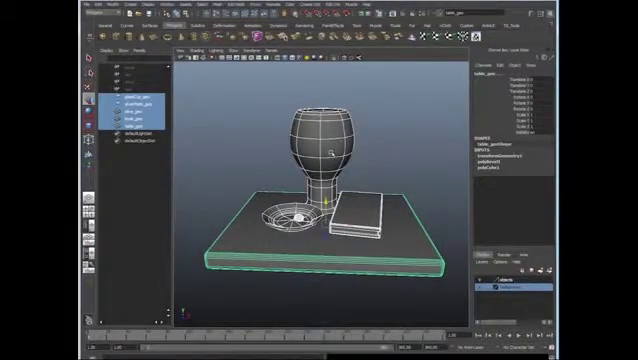
pyautogui.hotkey('ctrl', 'g')
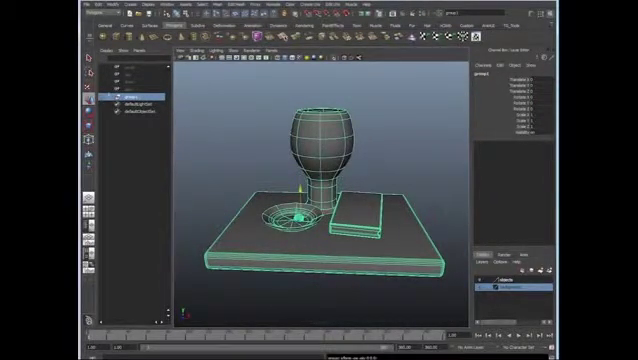
pyautogui.doubleClick(132, 97)
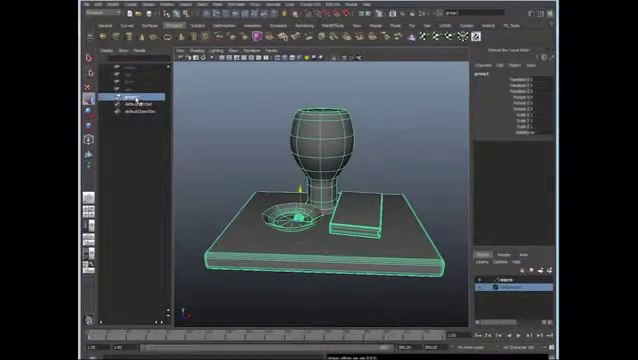
pyautogui.press('Return')
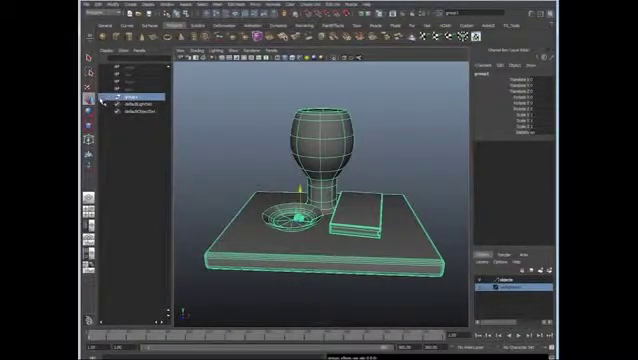
# Step: Expand the new group in the Outliner and inspect its glass cup, plate and other children
pyautogui.click(116, 96)
pyautogui.click(142, 104)
pyautogui.click(142, 119)
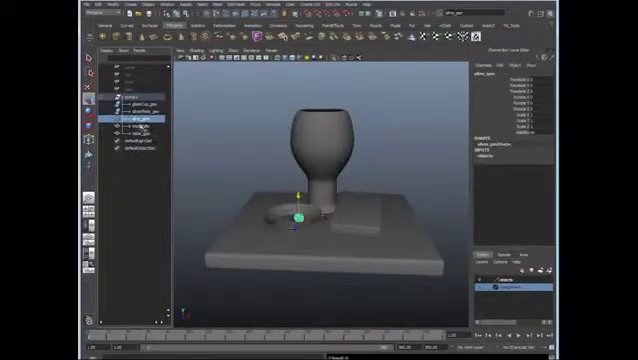
pyautogui.click(142, 134)
pyautogui.click(142, 111)
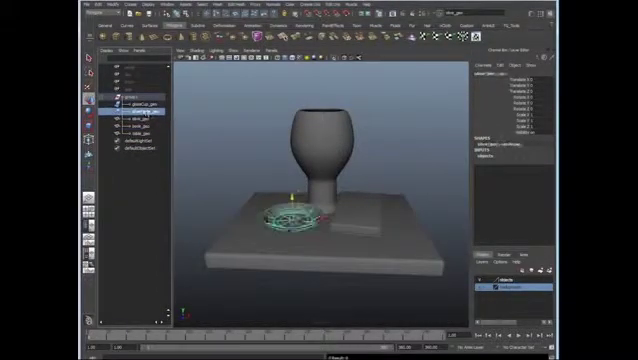
pyautogui.click(131, 96)
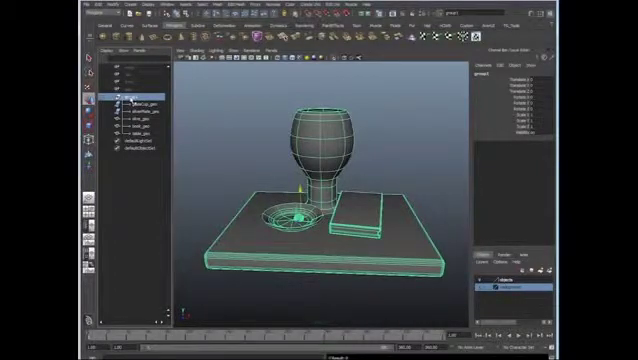
# Step: Rename the group to TurnTable and reselect it
pyautogui.doubleClick(131, 96)
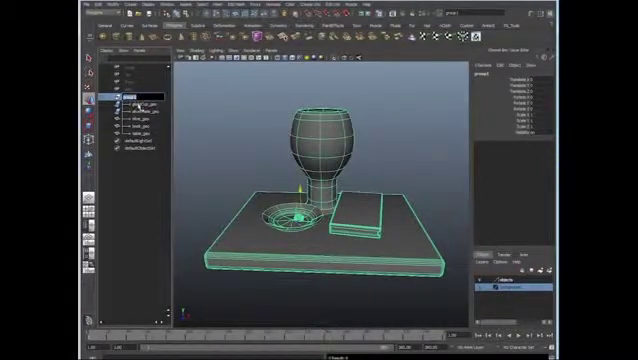
pyautogui.write('Gglas')
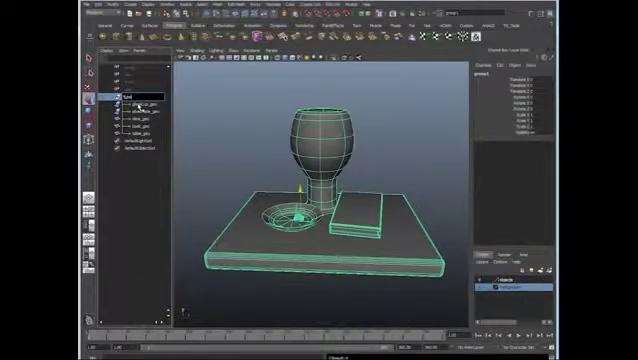
pyautogui.write('ableSet')
pyautogui.press('Return')
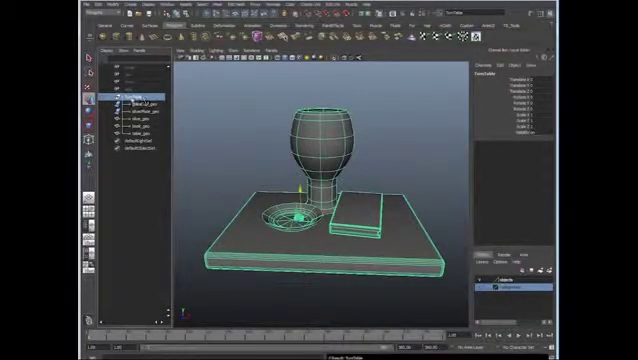
pyautogui.doubleClick(135, 97)
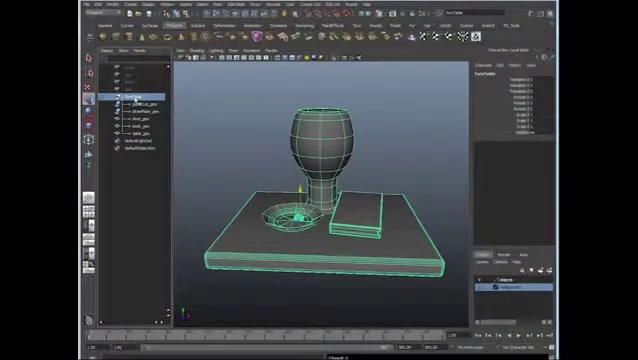
pyautogui.click(137, 104)
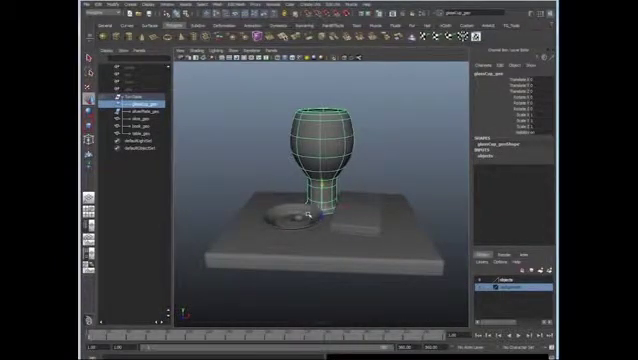
pyautogui.click(136, 97)
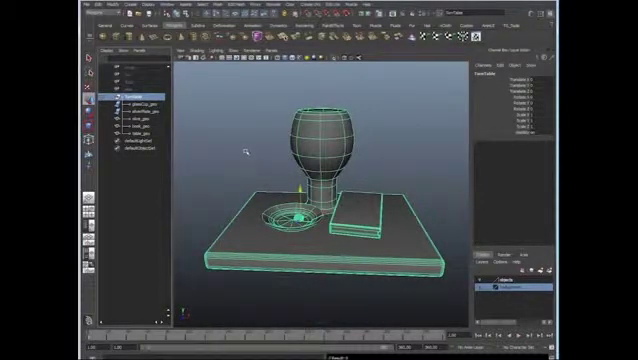
# Step: Key the TurnTable group's transforms at frame 1 and move to frame 360
pyautogui.press('s')
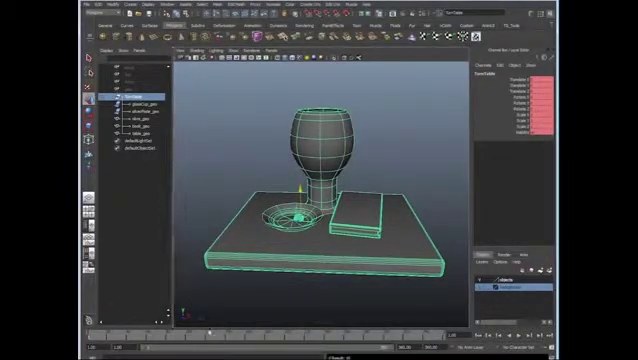
pyautogui.click(313, 340)
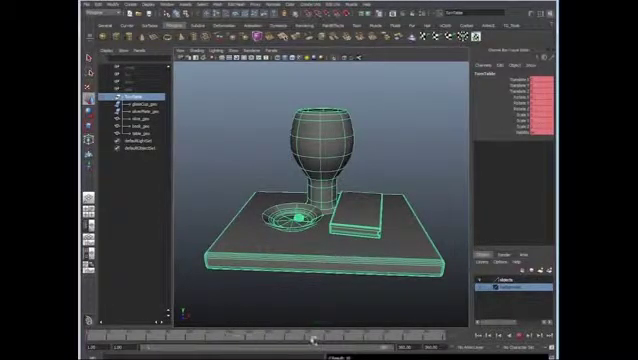
pyautogui.click(441, 338)
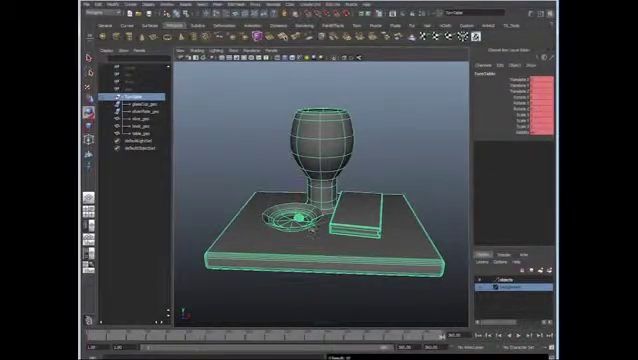
# Step: At frame 360, rotate the group around Y and set its Rotate Y value in the Channel Box
pyautogui.press('e')
pyautogui.moveTo(317, 226); pyautogui.dragTo(330, 222)
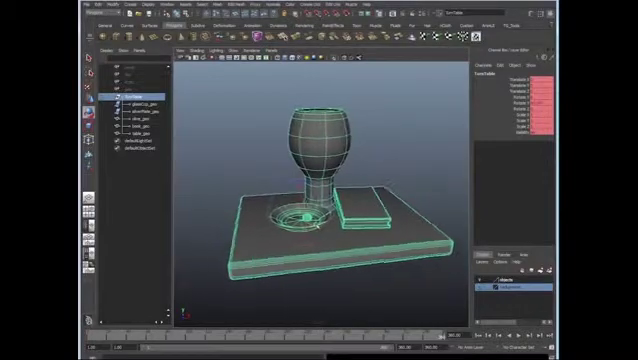
pyautogui.click(537, 102)
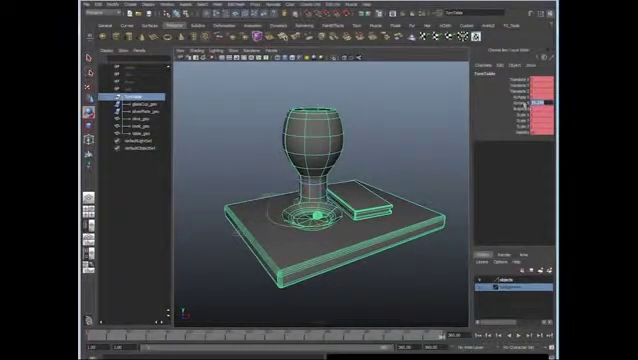
pyautogui.click(545, 103)
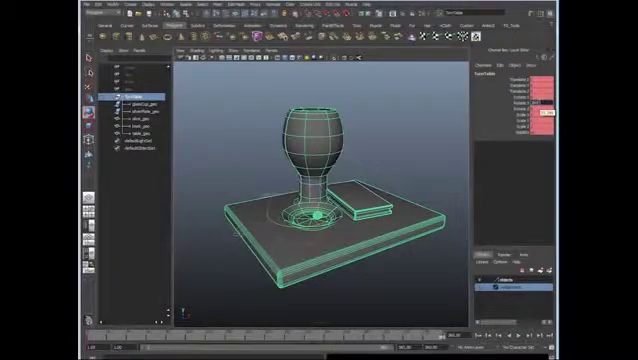
pyautogui.moveTo(546, 112); pyautogui.dragTo(528, 106, button='middle')
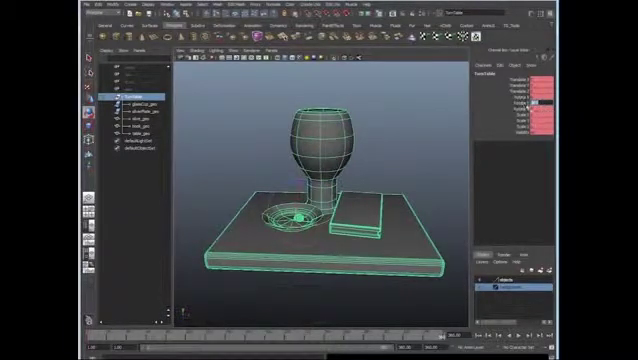
pyautogui.click(527, 103)
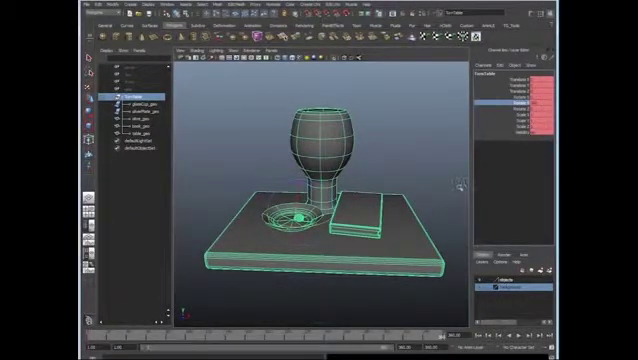
pyautogui.click(522, 115)
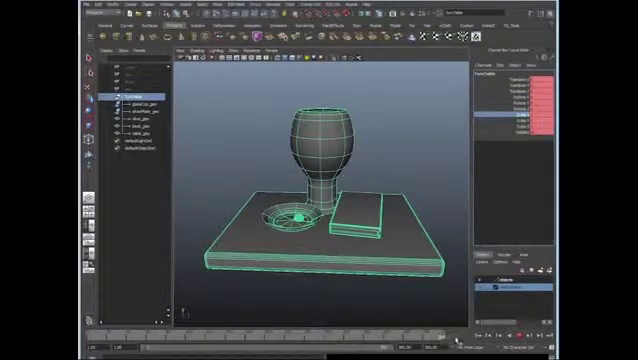
# Step: Reselect the TurnTable group and check its Rotate Y value in the Channel Box
pyautogui.click(323, 232)
pyautogui.click(134, 97)
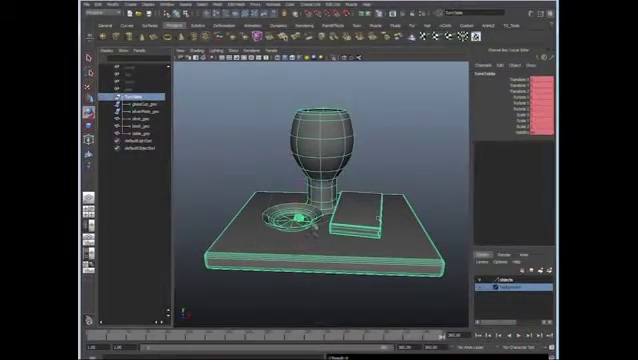
pyautogui.doubleClick(540, 102)
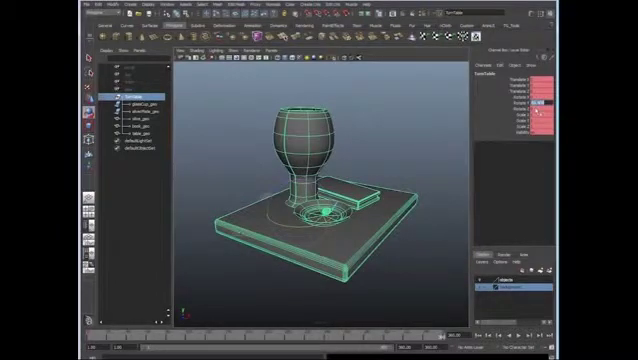
pyautogui.moveTo(540, 108); pyautogui.dragTo(538, 117, button='middle')
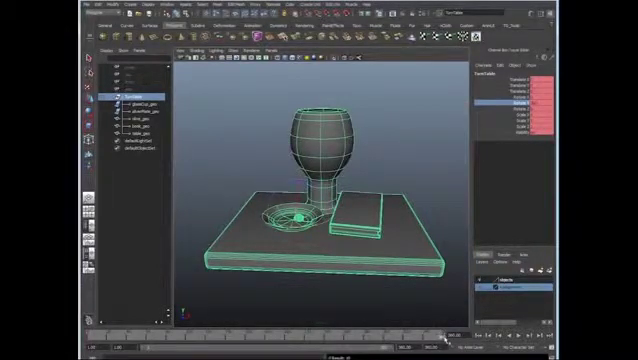
# Step: Scrub the timeline back and forth, then play the turntable spin
pyautogui.moveTo(453, 336); pyautogui.dragTo(397, 338)
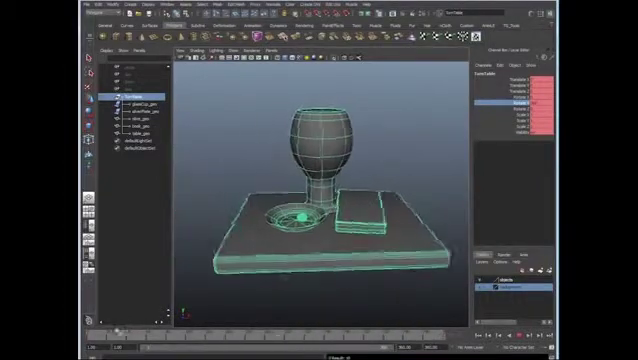
pyautogui.moveTo(397, 338); pyautogui.dragTo(88, 334)
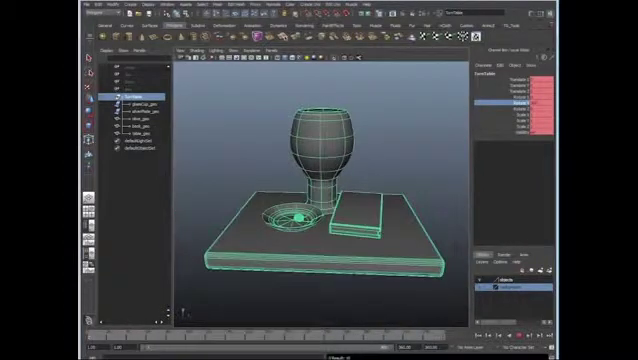
pyautogui.click(519, 338)
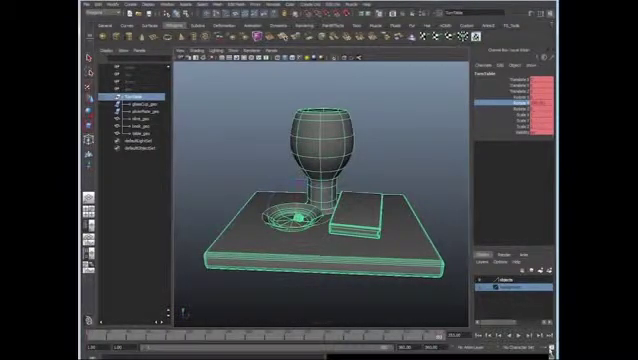
pyautogui.click(551, 348)
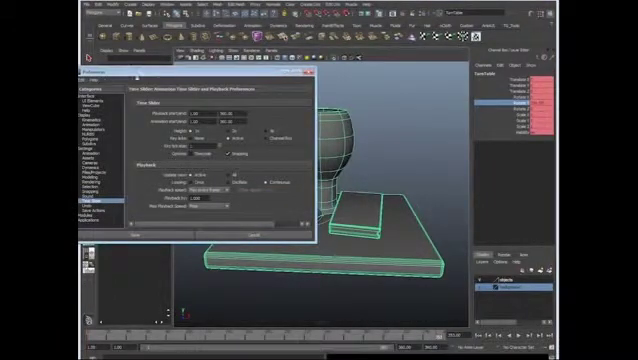
# Step: Change the Time Slider playback speed preference, save it, and replay the spin
pyautogui.moveTo(190, 72); pyautogui.dragTo(222, 74)
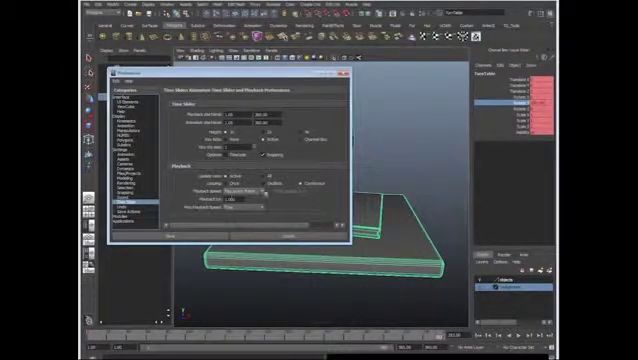
pyautogui.click(262, 192)
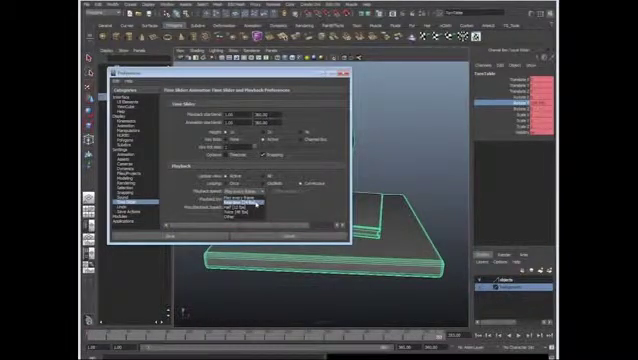
pyautogui.click(257, 203)
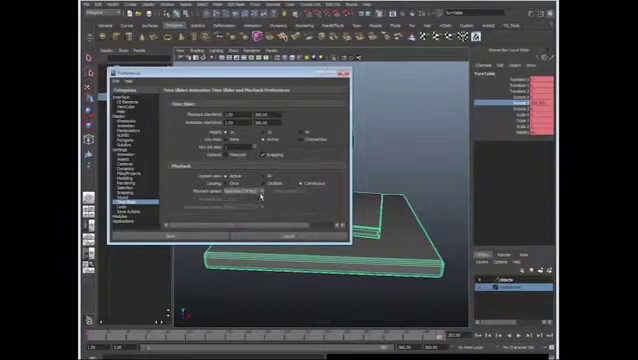
pyautogui.click(183, 238)
pyautogui.click(519, 337)
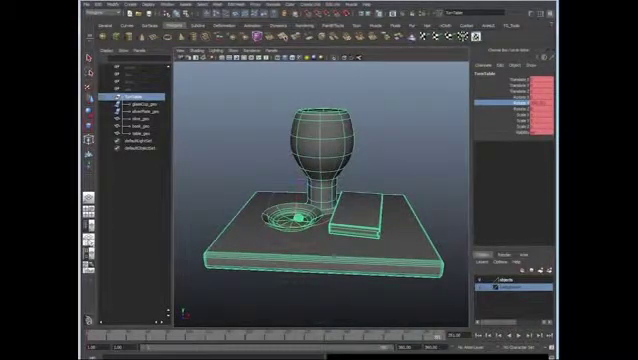
pyautogui.click(88, 230)
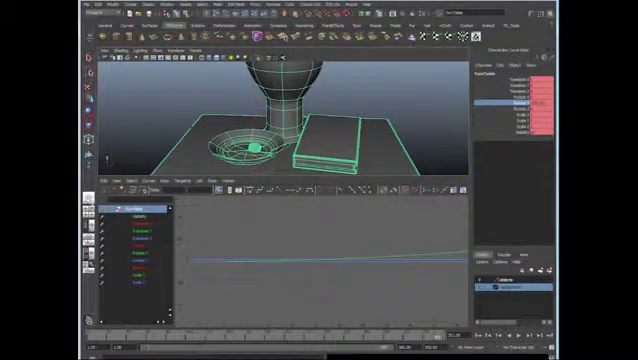
# Step: Switch to the Persp/Graph layout and frame the Rotate Y curve
pyautogui.press('space')
pyautogui.press('space')
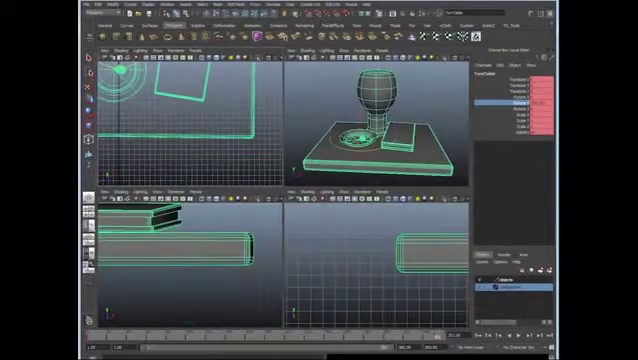
pyautogui.click(88, 220)
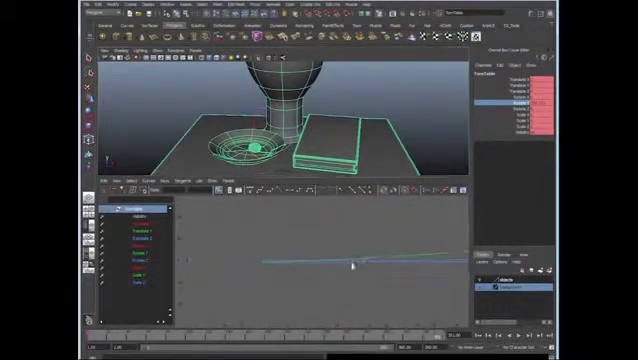
pyautogui.moveTo(352, 265)
pyautogui.keyDown('alt'); pyautogui.mouseDown(button='right')
pyautogui.moveTo(296, 250)
pyautogui.moveTo(259, 262)
pyautogui.moveTo(381, 266)
pyautogui.mouseUp(button='right'); pyautogui.keyUp('alt')
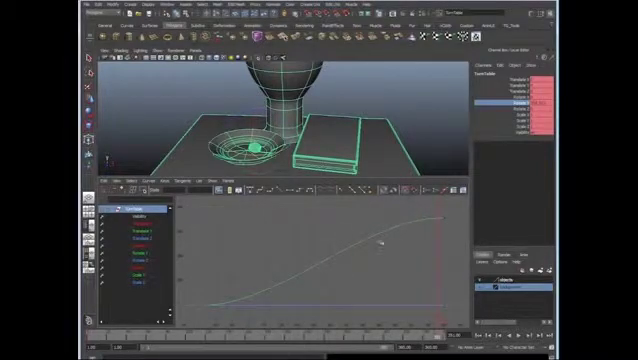
pyautogui.keyDown('alt'); pyautogui.moveTo(423, 230); pyautogui.dragTo(447, 218, button='right'); pyautogui.keyUp('alt')
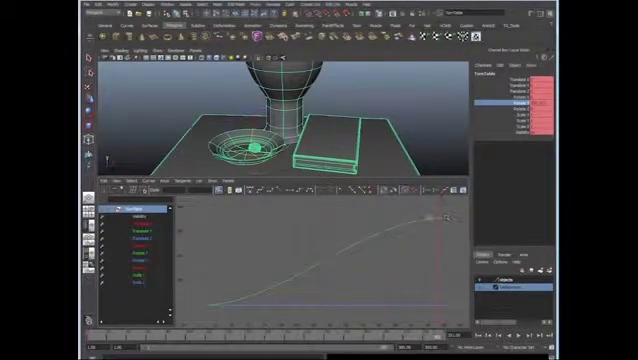
# Step: Scrub the timeline to watch the spin, then select the rotation curve
pyautogui.moveTo(105, 337); pyautogui.dragTo(164, 340)
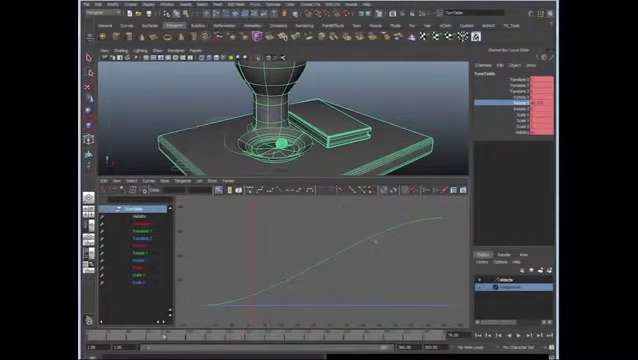
pyautogui.moveTo(165, 338); pyautogui.dragTo(444, 316)
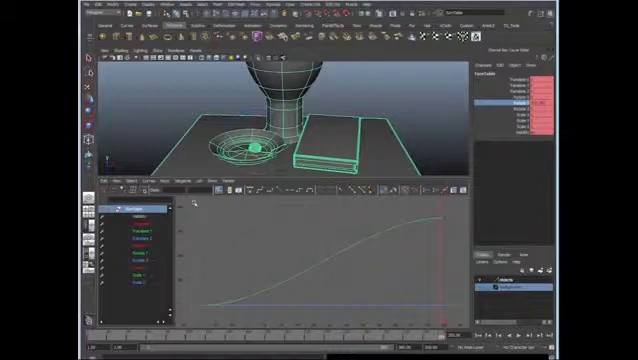
pyautogui.moveTo(256, 235); pyautogui.dragTo(330, 290)
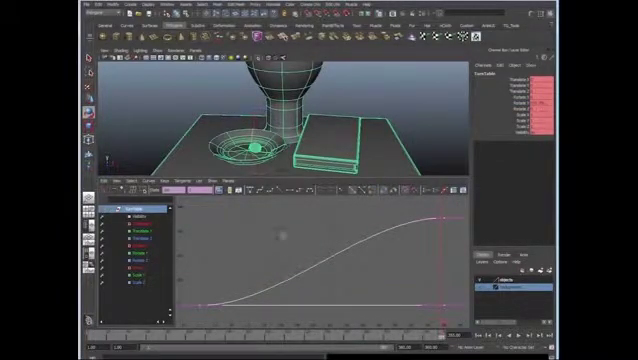
# Step: Box-select the Rotate Y keys, apply linear tangents, and play the steady spin
pyautogui.moveTo(190, 208); pyautogui.dragTo(453, 316)
pyautogui.click(262, 191)
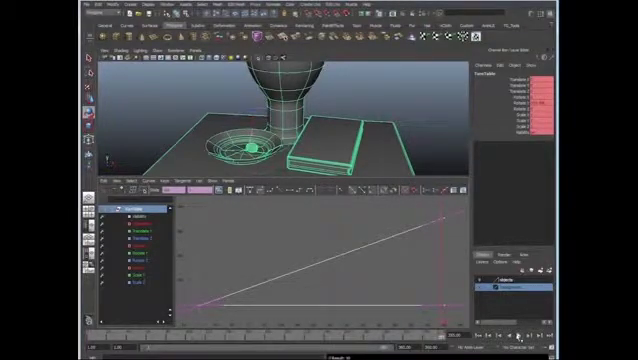
pyautogui.click(518, 337)
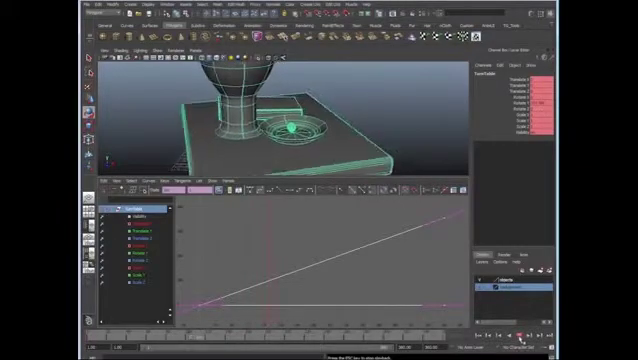
# Step: Maximize the perspective panel to a single pane with Space
pyautogui.press('space')
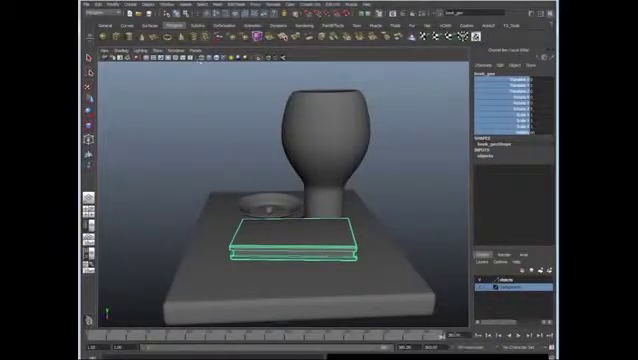
# Step: Create a camera, rename it render_cam, and show the Outliner beside the viewport
pyautogui.click(133, 5)
pyautogui.moveTo(140, 42)
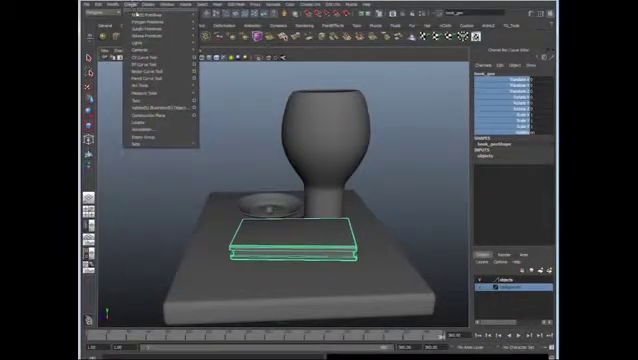
pyautogui.click(215, 49)
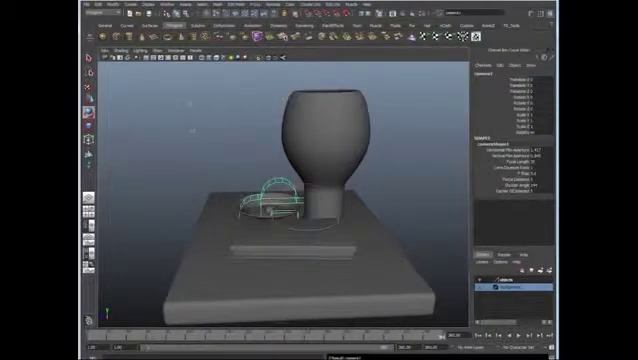
pyautogui.doubleClick(493, 78)
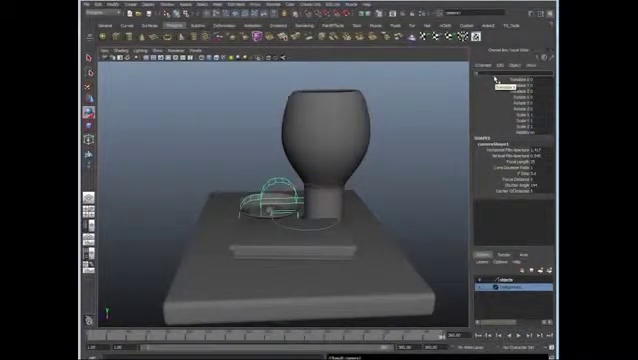
pyautogui.write('Stander_camera')
pyautogui.press('Return')
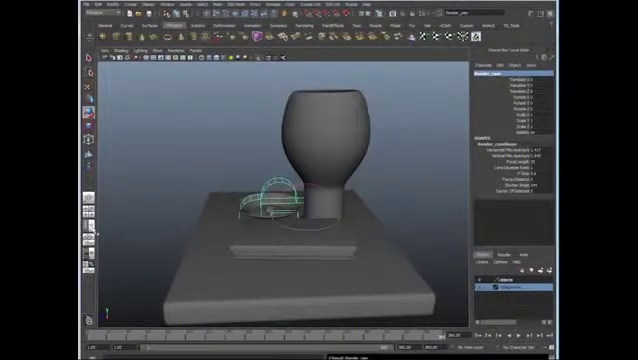
pyautogui.click(88, 140)
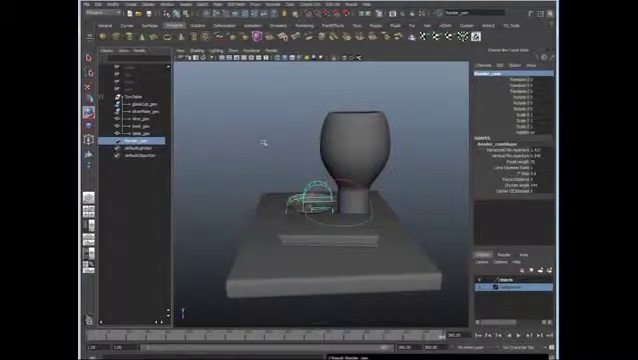
# Step: Look through render_cam, nudge its framing, then tumble the perspective view higher and rotated
pyautogui.click(271, 50)
pyautogui.moveTo(290, 57)
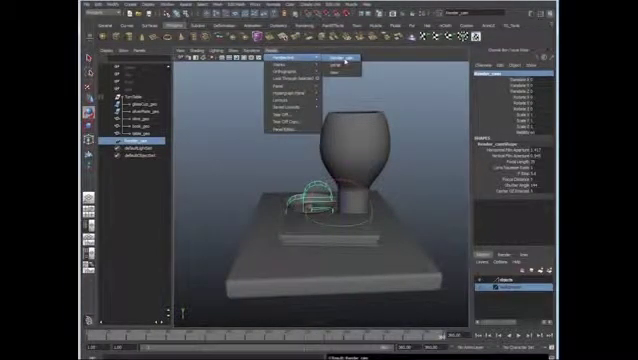
pyautogui.click(345, 60)
pyautogui.moveTo(319, 128)
pyautogui.keyDown('alt'); pyautogui.mouseDown()
pyautogui.moveTo(366, 145)
pyautogui.moveTo(339, 150)
pyautogui.mouseUp(); pyautogui.keyUp('alt')
pyautogui.scroll(-5, 339, 150)
pyautogui.scroll(-3, 211, 120)
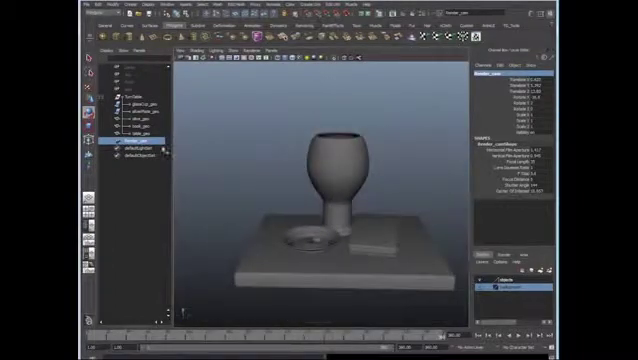
pyautogui.click(136, 70)
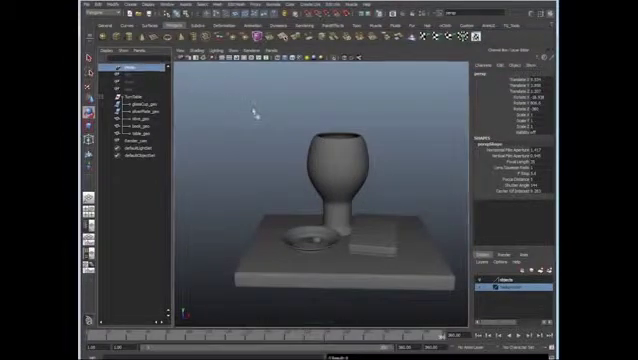
pyautogui.moveTo(259, 112)
pyautogui.keyDown('alt'); pyautogui.mouseDown()
pyautogui.moveTo(330, 232)
pyautogui.moveTo(313, 195)
pyautogui.moveTo(345, 318)
pyautogui.mouseUp(); pyautogui.keyUp('alt')
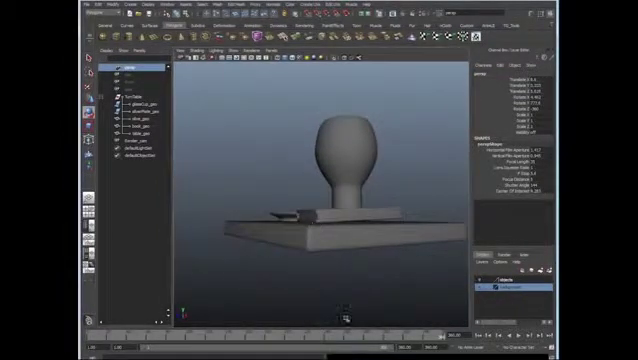
# Step: Move render_cam higher and closer to the goblet, over a gradient viewport background
pyautogui.click(143, 141)
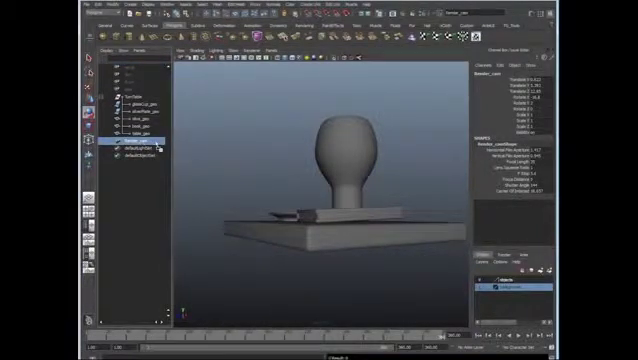
pyautogui.keyDown('alt'); pyautogui.moveTo(200, 150); pyautogui.dragTo(250, 156); pyautogui.keyUp('alt')
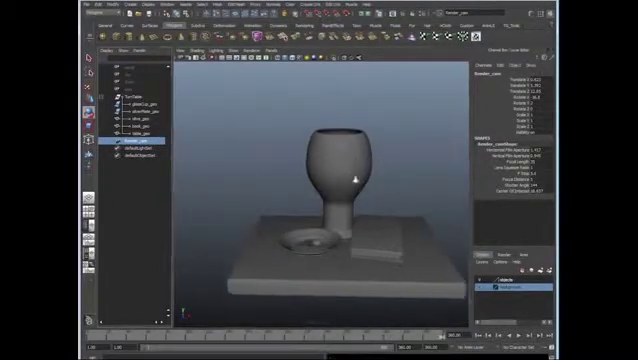
pyautogui.moveTo(345, 181)
pyautogui.keyDown('alt'); pyautogui.mouseDown()
pyautogui.moveTo(367, 181)
pyautogui.moveTo(321, 166)
pyautogui.moveTo(335, 157)
pyautogui.moveTo(352, 168)
pyautogui.mouseUp(); pyautogui.keyUp('alt')
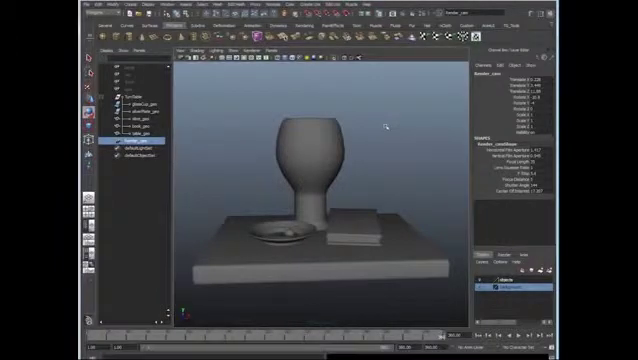
pyautogui.hotkey('alt', 'b')
# Step: Show the resolution gate and move render_cam closer and lower, looking down on the table
pyautogui.click(237, 57)
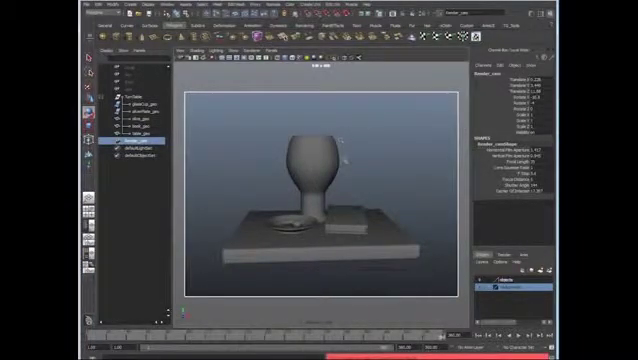
pyautogui.keyDown('alt'); pyautogui.moveTo(340, 165); pyautogui.dragTo(382, 155, button='right'); pyautogui.keyUp('alt')
pyautogui.moveTo(380, 161)
pyautogui.keyDown('alt'); pyautogui.mouseDown()
pyautogui.moveTo(380, 180)
pyautogui.moveTo(372, 177)
pyautogui.moveTo(386, 177)
pyautogui.mouseUp(); pyautogui.keyUp('alt')
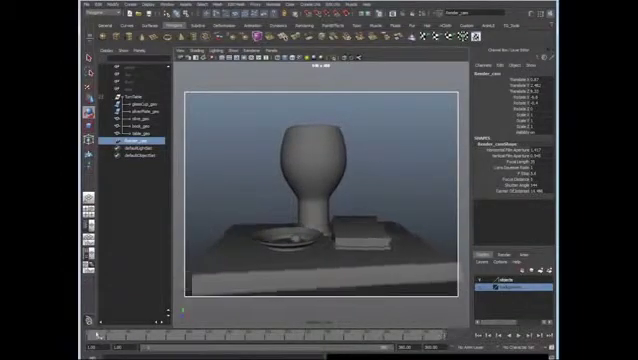
# Step: Test the framing from high oblique to frontal angles, then select the TurnTable group
pyautogui.moveTo(330, 336)
pyautogui.mouseDown()
pyautogui.moveTo(213, 340)
pyautogui.moveTo(458, 326)
pyautogui.mouseUp()
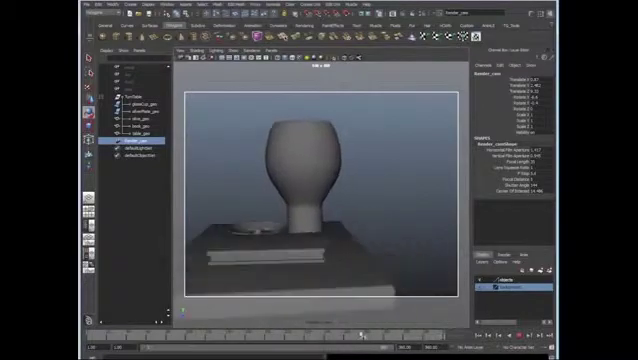
pyautogui.moveTo(458, 326)
pyautogui.mouseDown()
pyautogui.moveTo(134, 352)
pyautogui.moveTo(90, 347)
pyautogui.moveTo(326, 323)
pyautogui.mouseUp()
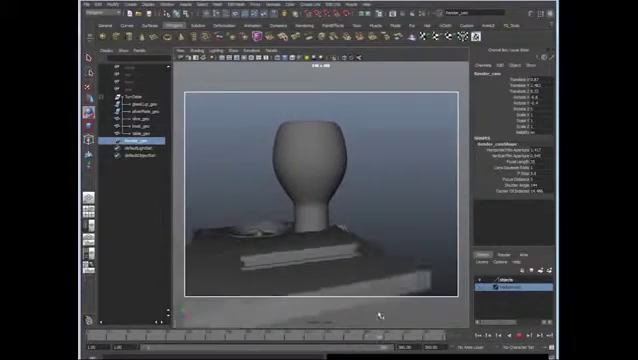
pyautogui.moveTo(326, 323); pyautogui.dragTo(407, 310)
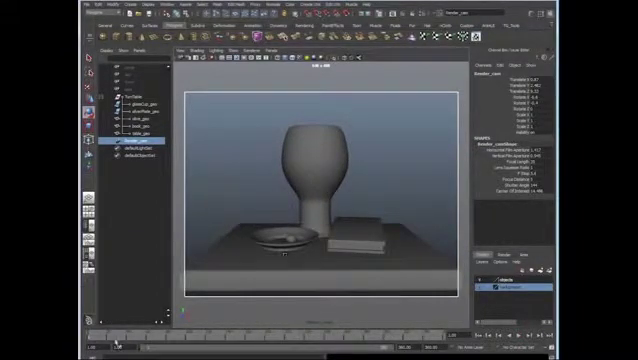
pyautogui.moveTo(116, 345); pyautogui.dragTo(363, 326)
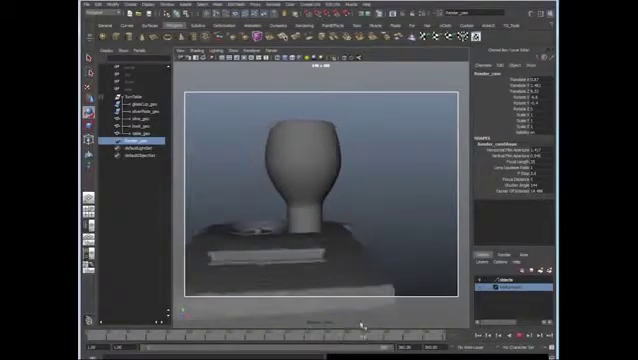
pyautogui.moveTo(363, 326); pyautogui.dragTo(451, 331)
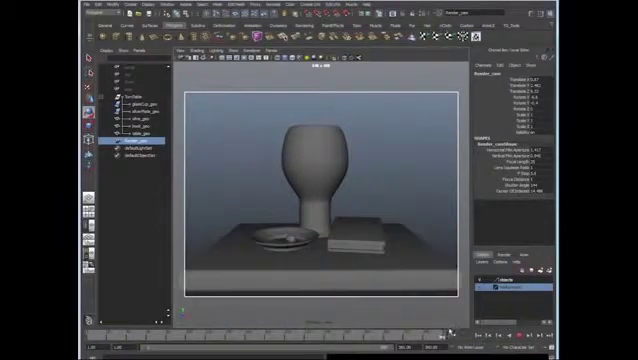
pyautogui.click(136, 97)
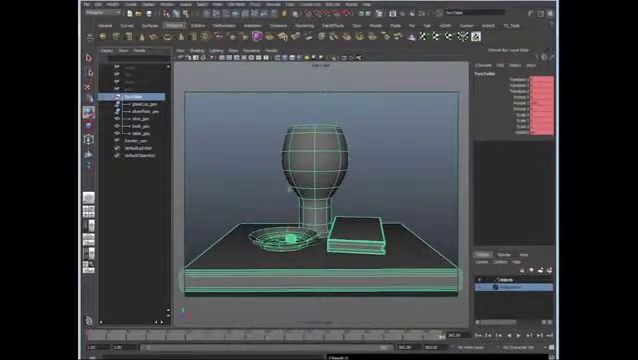
# Step: Look through the persp camera and orbit to look down on the table
pyautogui.click(272, 50)
pyautogui.moveTo(290, 57)
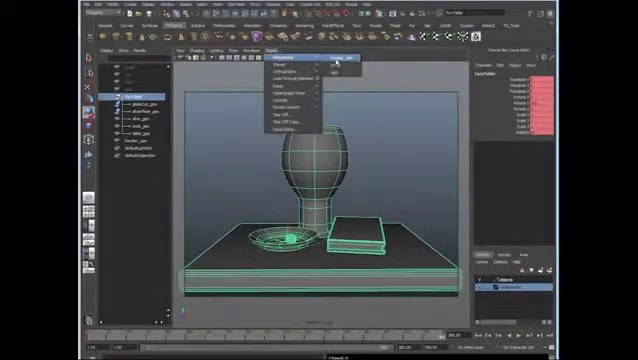
pyautogui.click(336, 64)
pyautogui.moveTo(325, 105)
pyautogui.keyDown('alt'); pyautogui.mouseDown()
pyautogui.moveTo(273, 148)
pyautogui.moveTo(258, 185)
pyautogui.moveTo(239, 179)
pyautogui.mouseUp(); pyautogui.keyUp('alt')
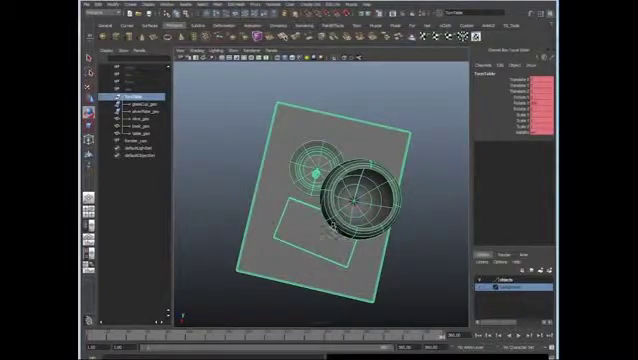
# Step: Scrub the timeline to watch the table rotate, then tilt to an angled view
pyautogui.click(104, 341)
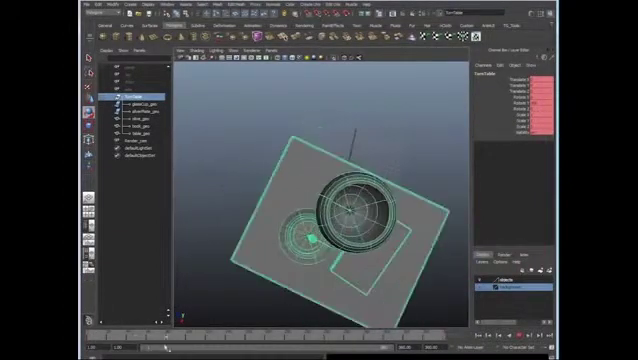
pyautogui.moveTo(118, 341)
pyautogui.mouseDown()
pyautogui.moveTo(396, 340)
pyautogui.moveTo(200, 340)
pyautogui.mouseUp()
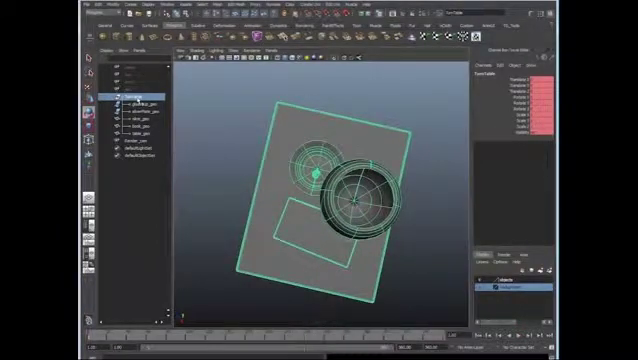
pyautogui.moveTo(421, 251)
pyautogui.keyDown('alt'); pyautogui.mouseDown()
pyautogui.moveTo(421, 200)
pyautogui.moveTo(386, 222)
pyautogui.moveTo(332, 228)
pyautogui.mouseUp(); pyautogui.keyUp('alt')
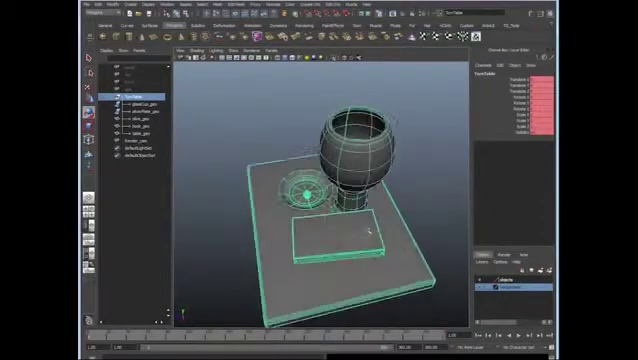
# Step: Maximize the top view and centre the TurnTable group's pivot with Modify > Center Pivot
pyautogui.press('space')
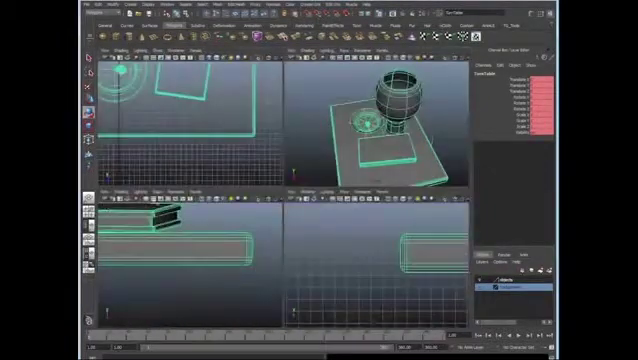
pyautogui.scroll(-2, 190, 120)
pyautogui.press('space')
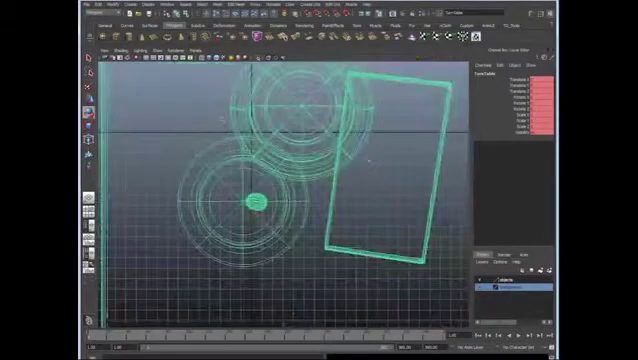
pyautogui.scroll(-3, 341, 186)
pyautogui.scroll(1, 330, 190)
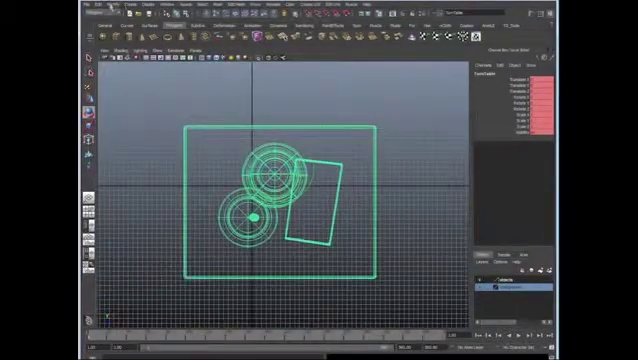
pyautogui.click(113, 5)
pyautogui.click(132, 71)
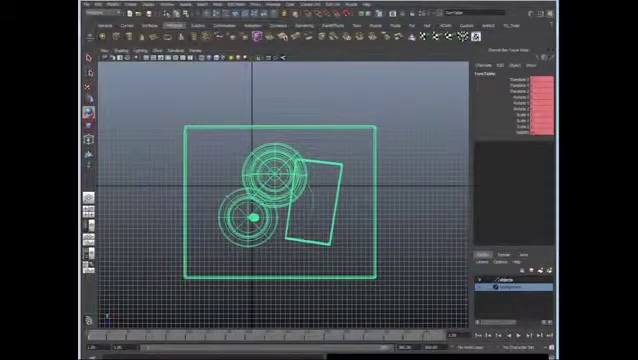
pyautogui.click(115, 5)
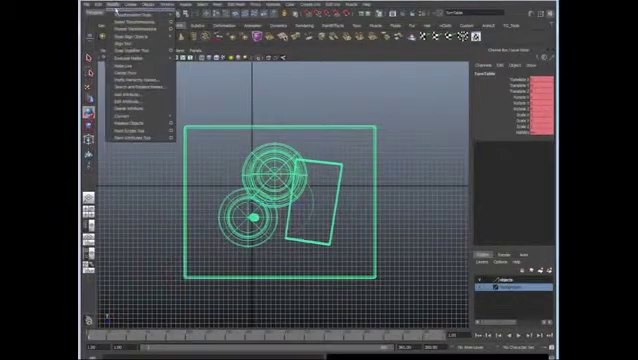
pyautogui.click(143, 77)
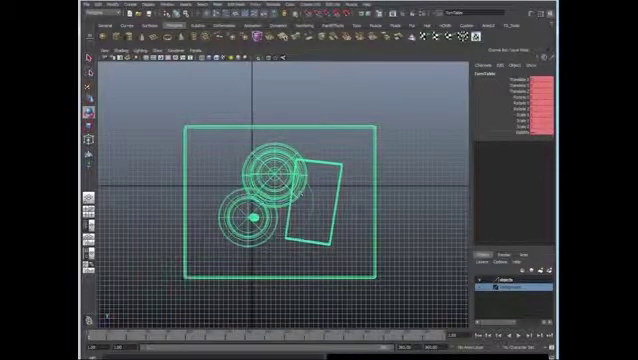
pyautogui.click(196, 50)
# Step: Return to persp with smooth shading (5), then play and stop the turntable animation
pyautogui.click(266, 58)
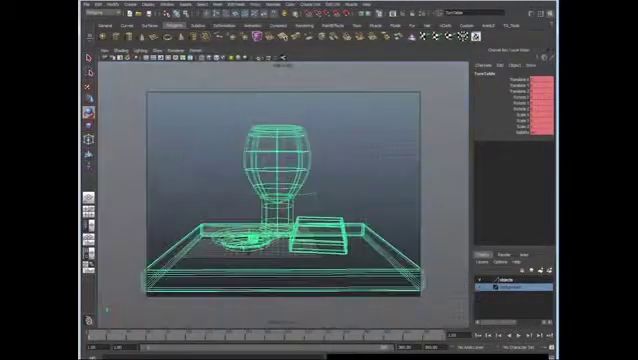
pyautogui.press('5')
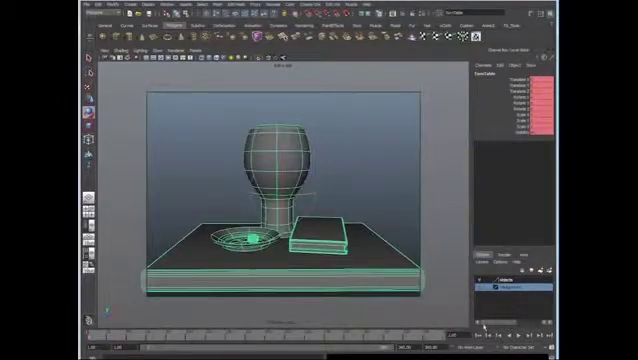
pyautogui.click(527, 340)
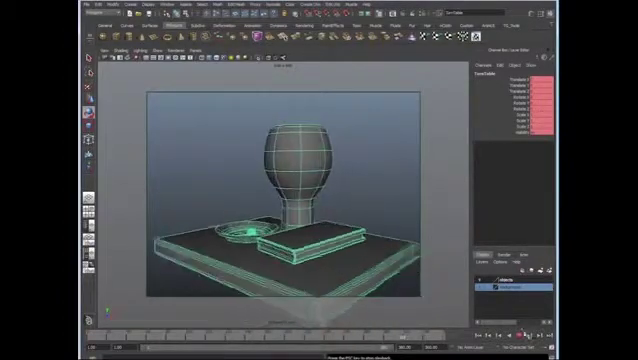
pyautogui.click(519, 336)
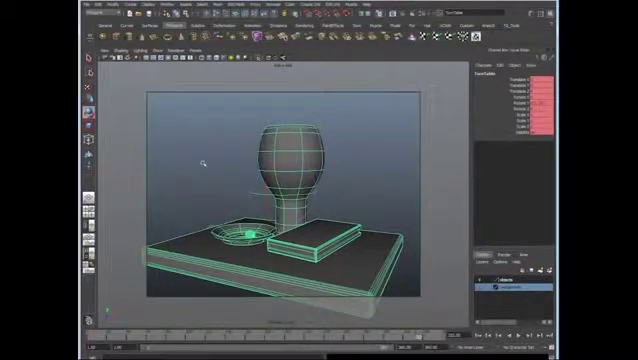